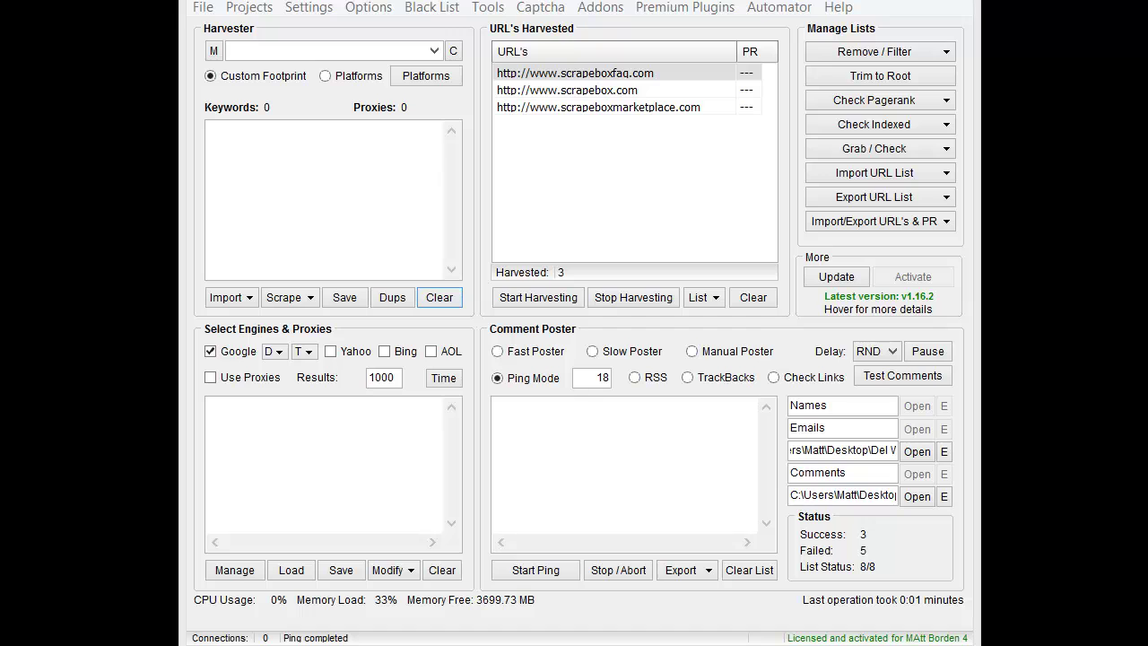
Read the Broken Links Checker description in the available addons list, then close the list.
left_click(598, 9)
left_click(639, 29)
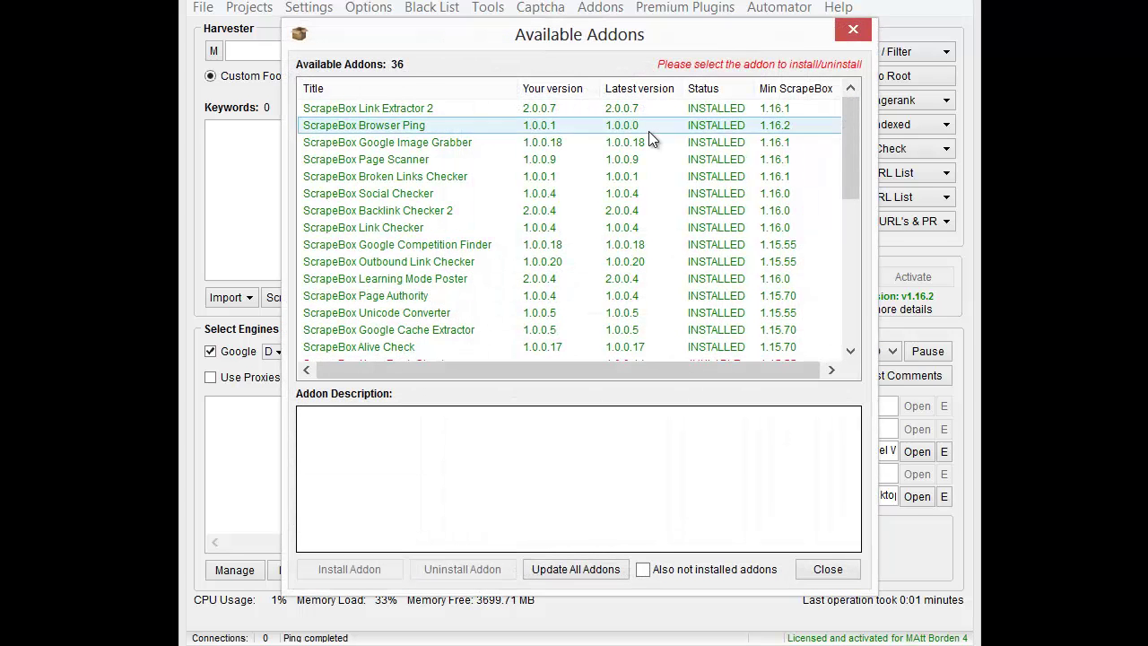
left_click(454, 184)
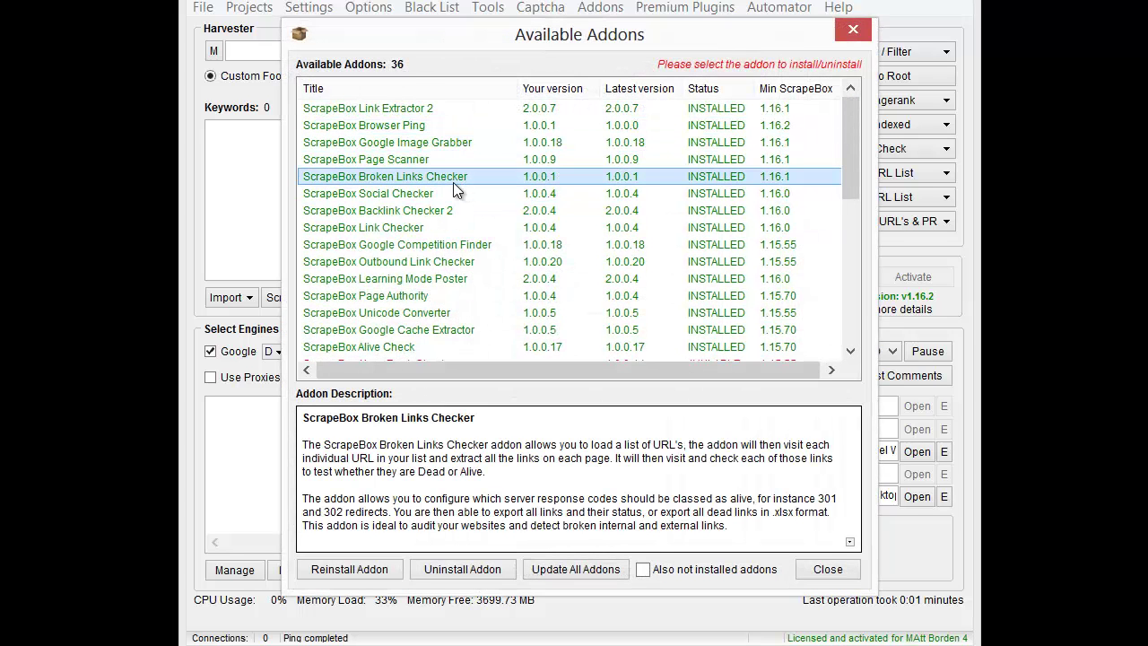
left_click(825, 570)
Launch the Broken Links Checker addon and load the three URLs from the ScrapeBox harvester.
left_click(600, 8)
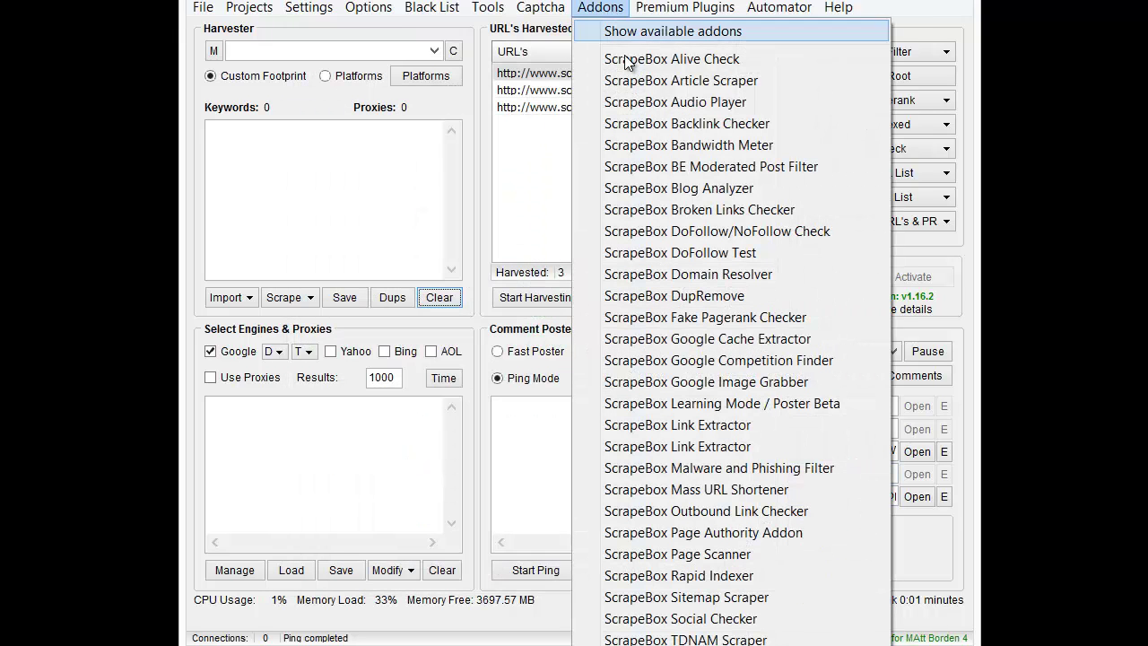
left_click(663, 210)
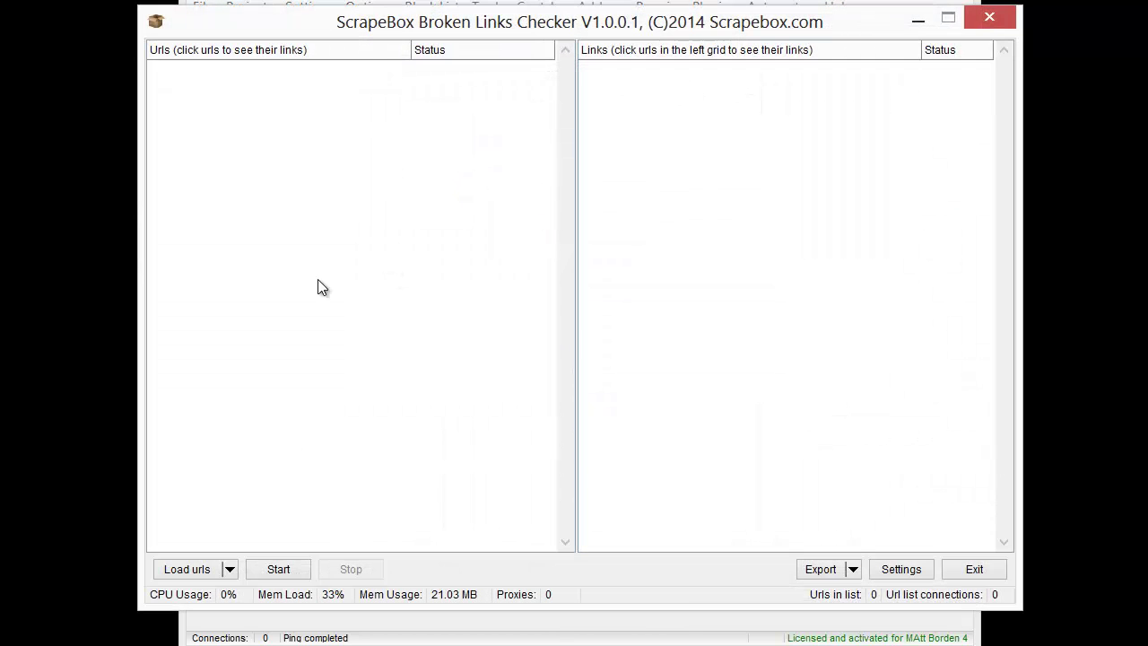
left_click(230, 570)
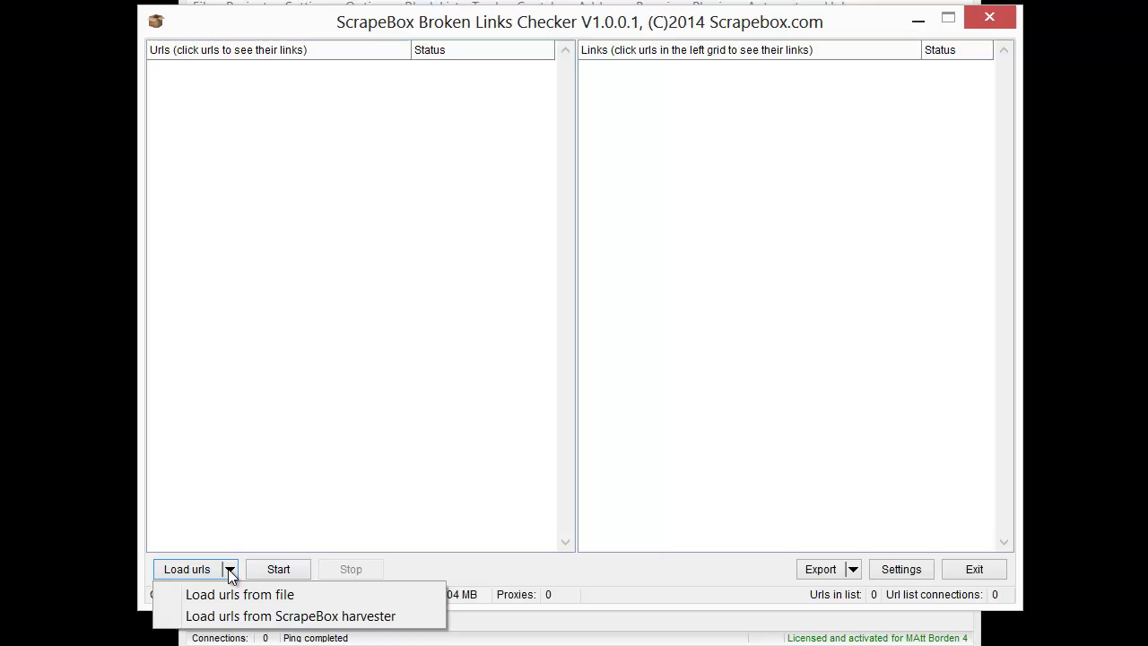
left_click(233, 618)
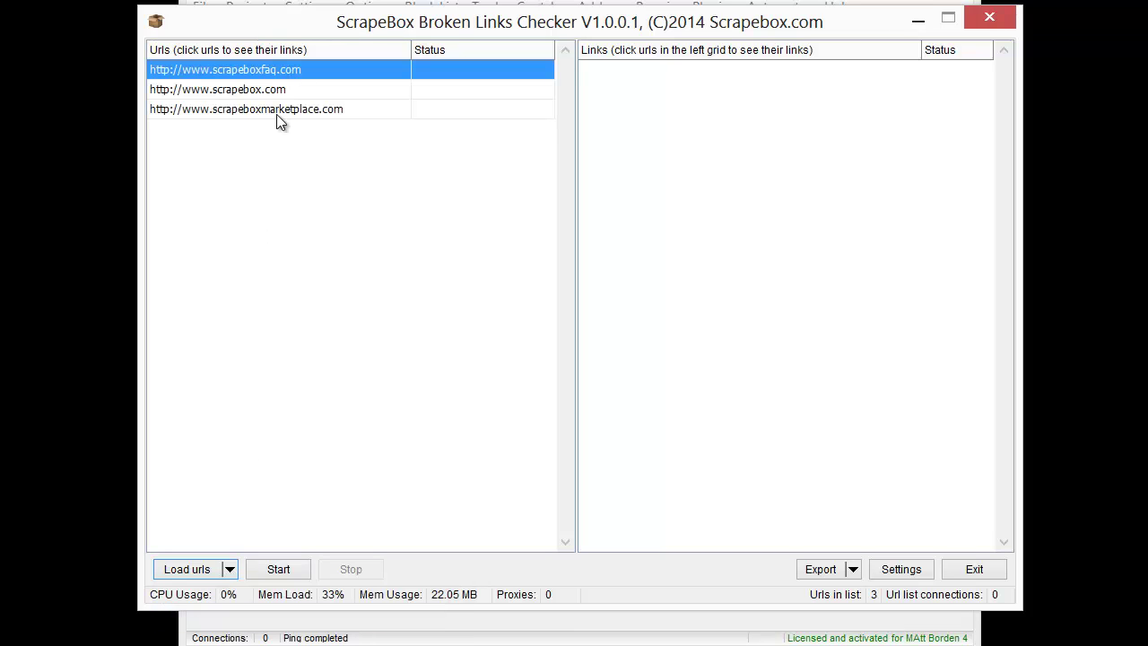
Split the checker's connections into 5 for downloading and 20 for link checking, then confirm.
left_click(901, 569)
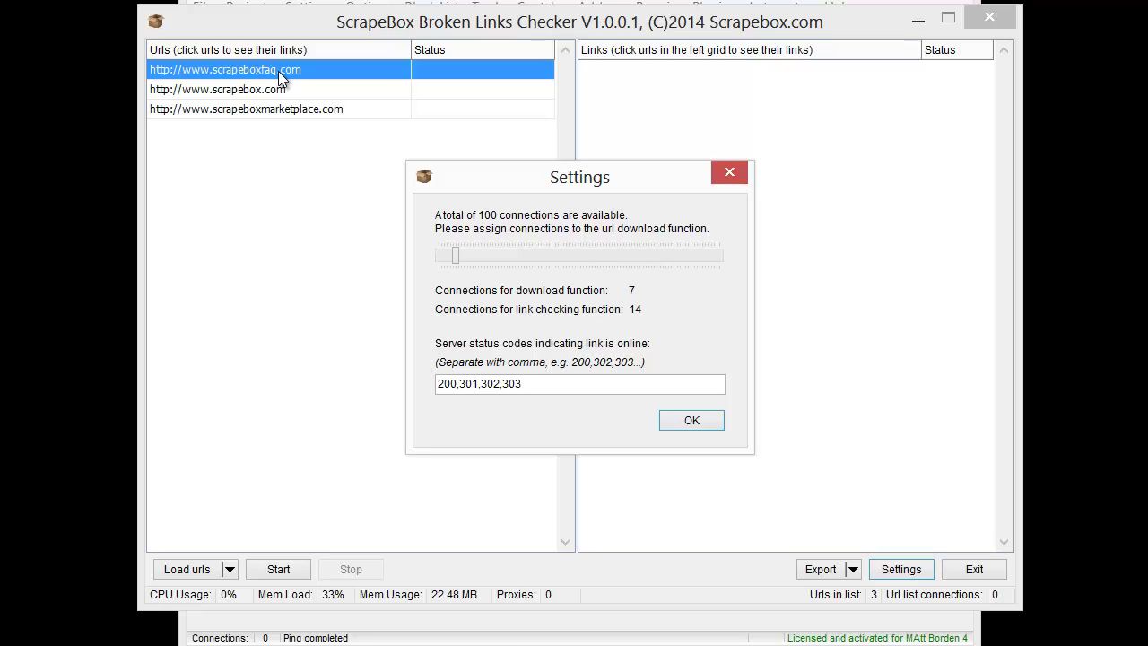
left_click_drag(450, 258, 309, 278)
left_click_drag(437, 252, 450, 251)
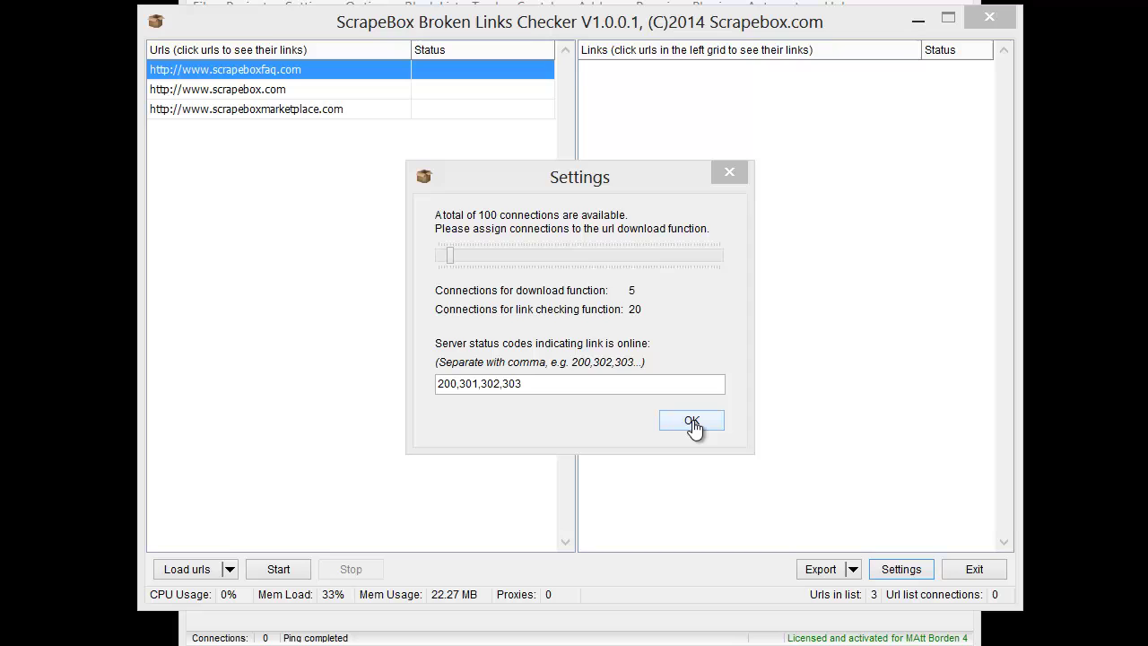
left_click(691, 422)
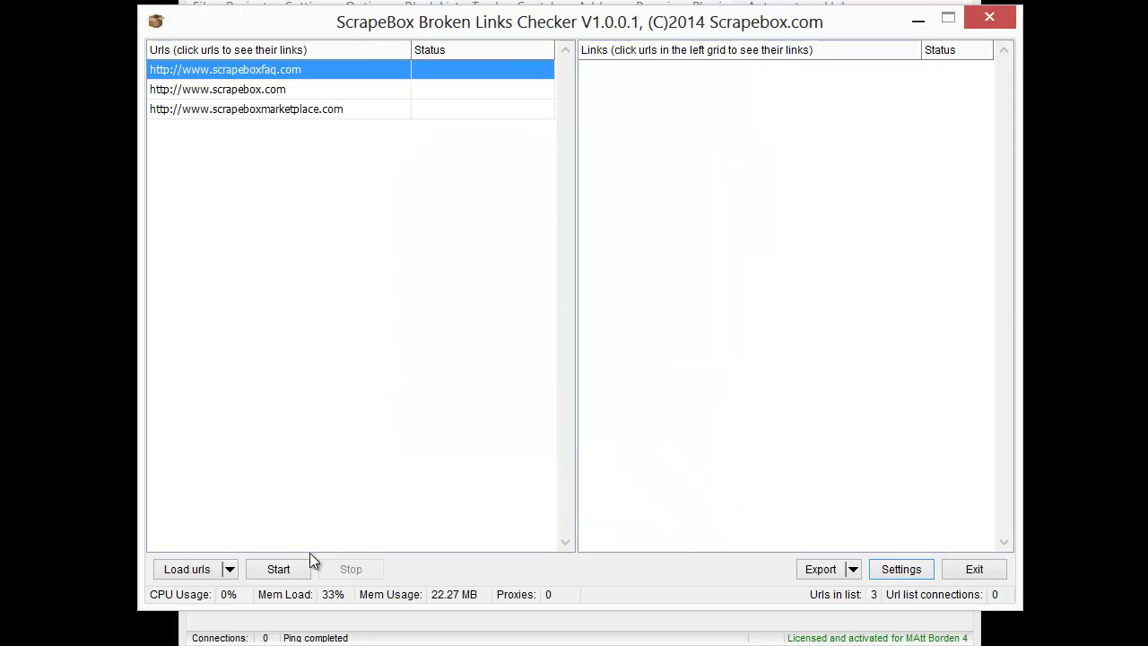
Start the broken-link check and let all three harvested URLs reach Completed.
left_click(293, 570)
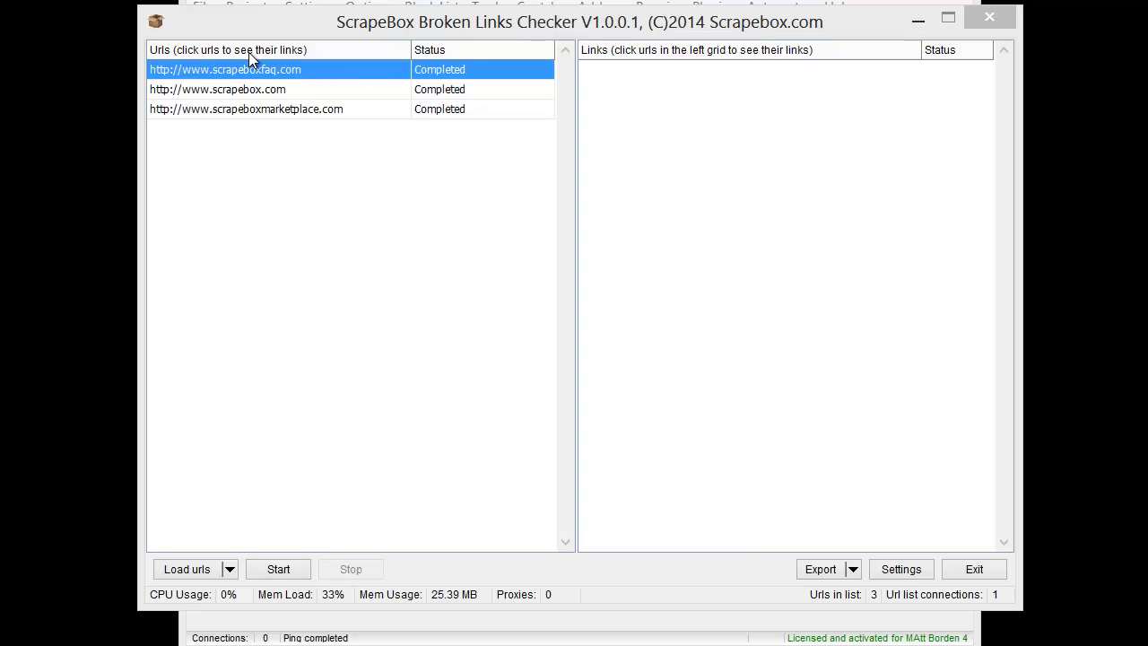
left_click(286, 69)
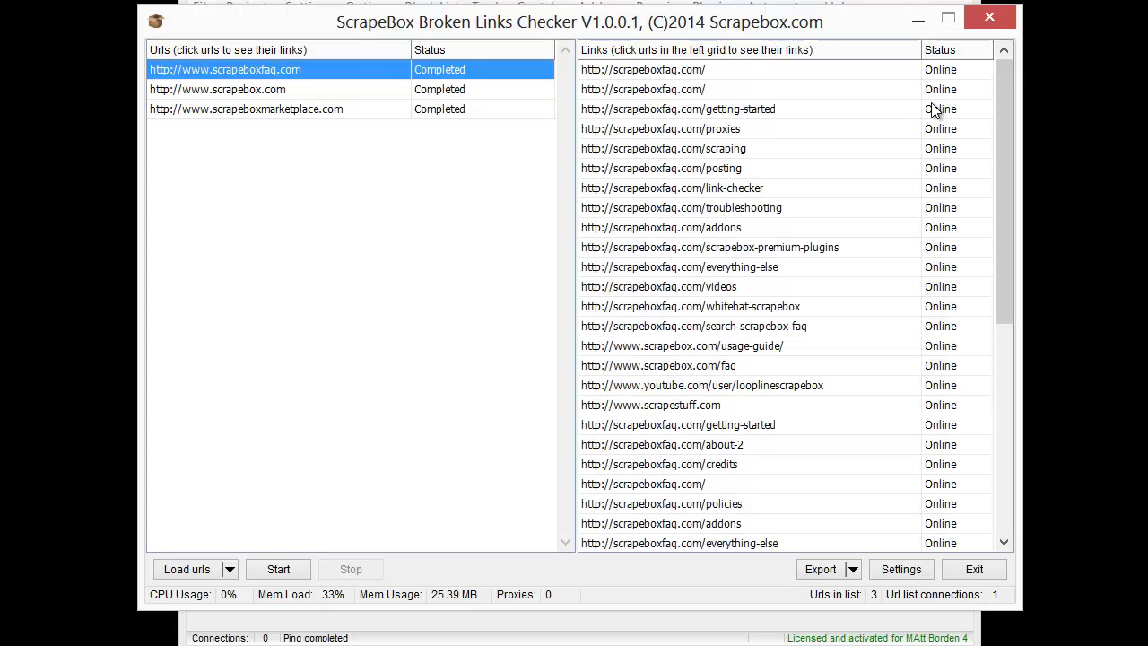
scroll(745, 132, "down", 5)
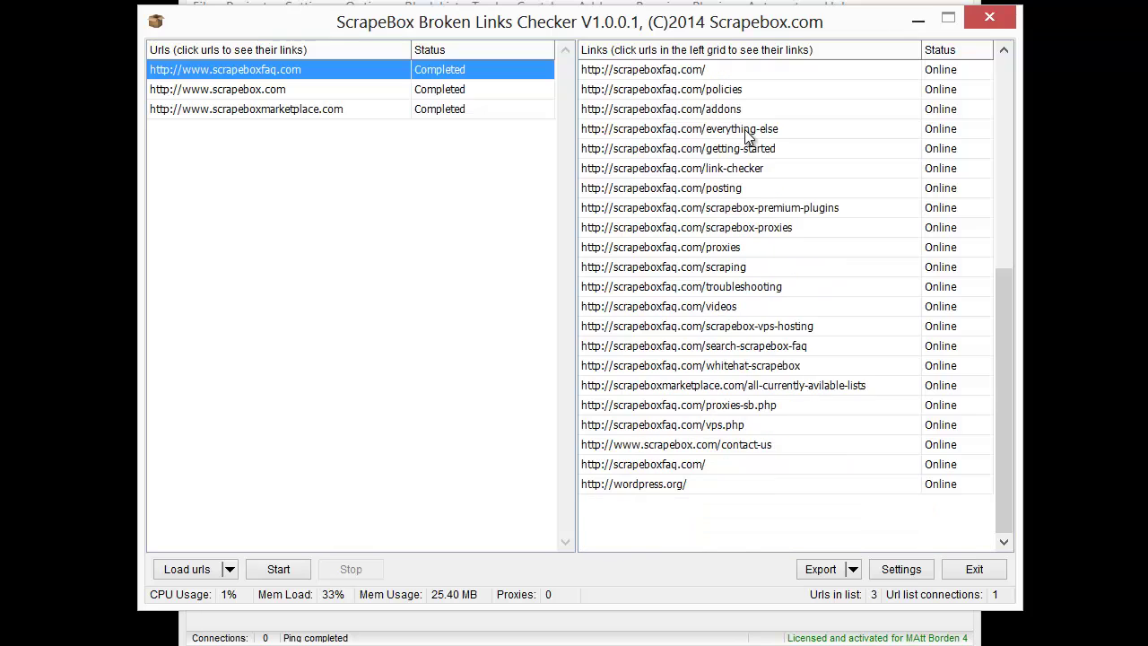
scroll(745, 129, "up", 5)
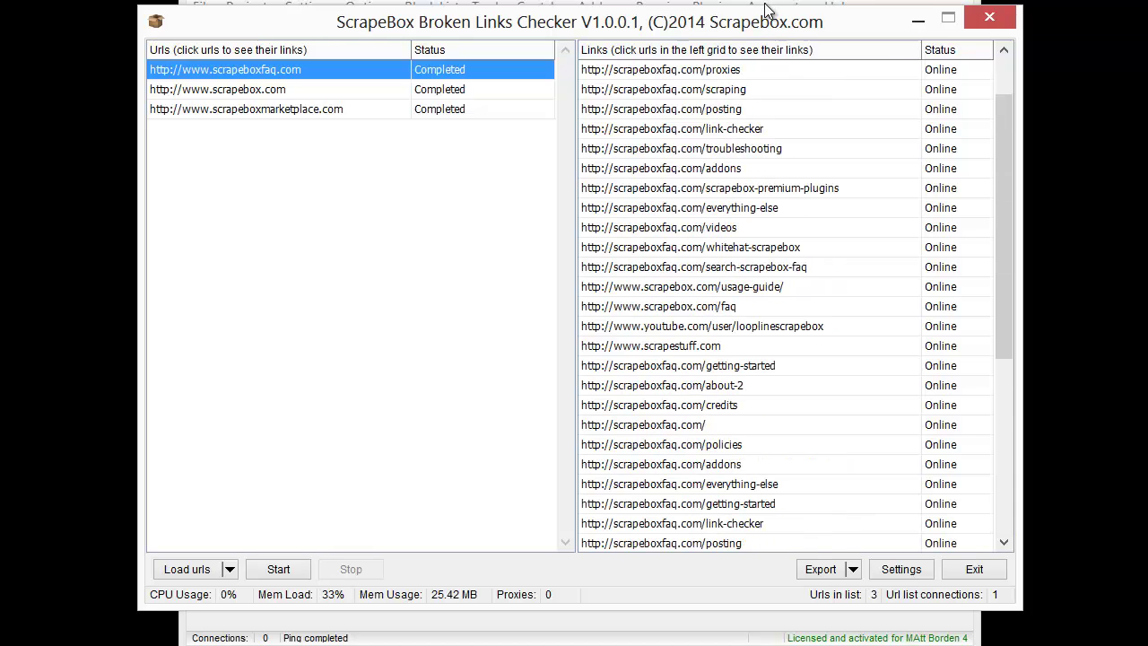
scroll(741, 87, "down", 1)
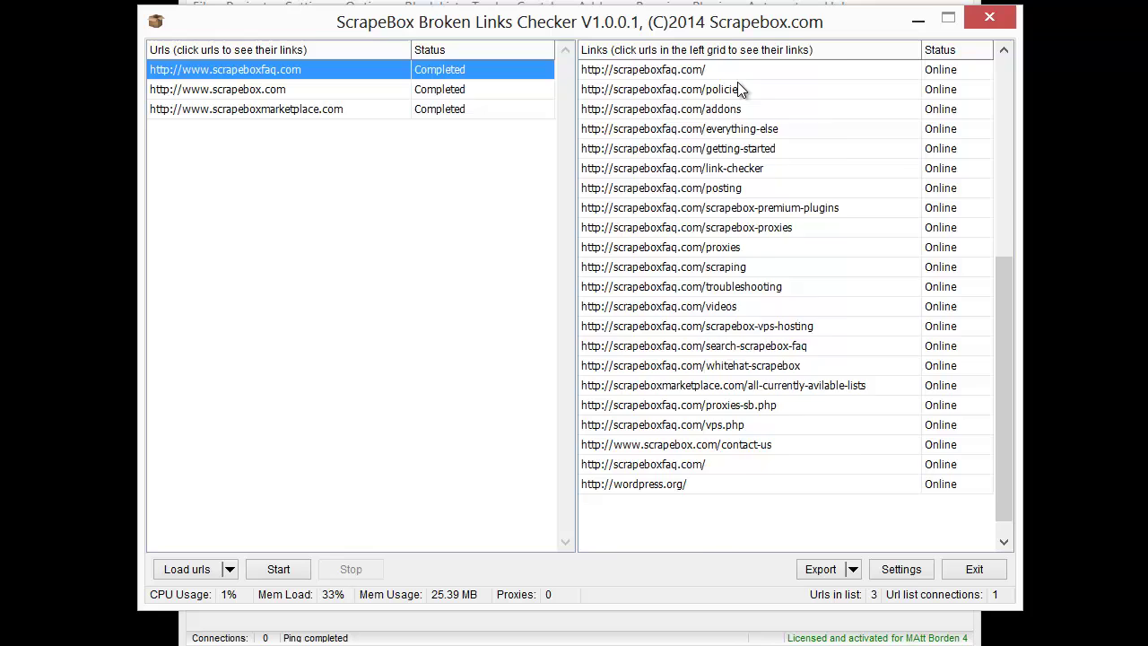
scroll(737, 85, "up", 5)
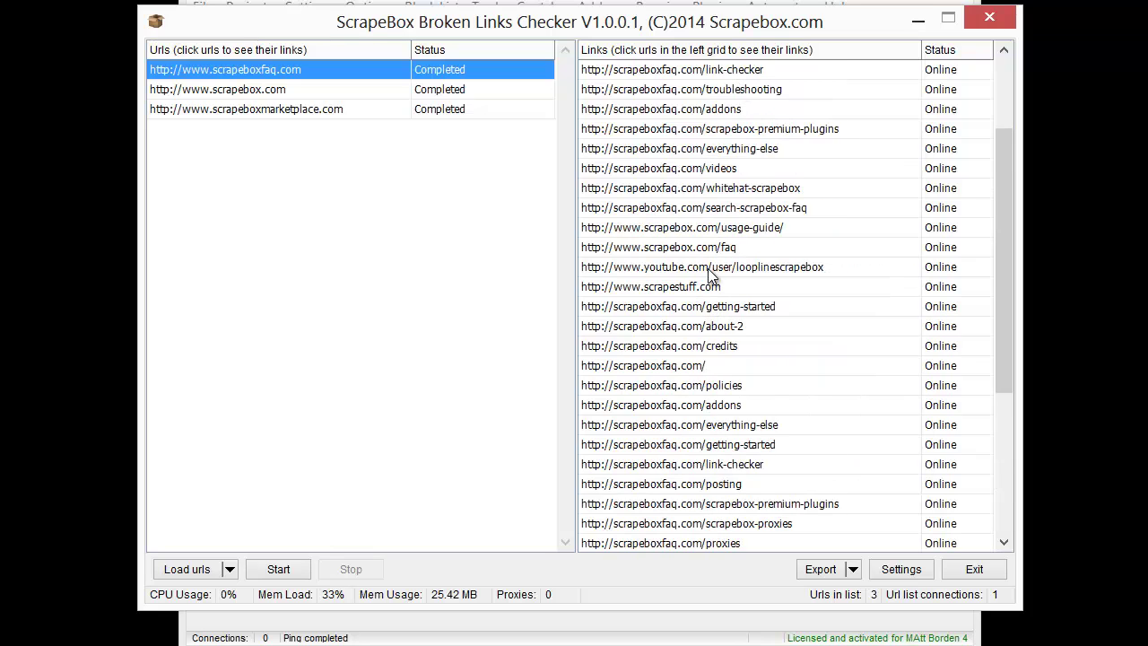
scroll(708, 275, "down", 5)
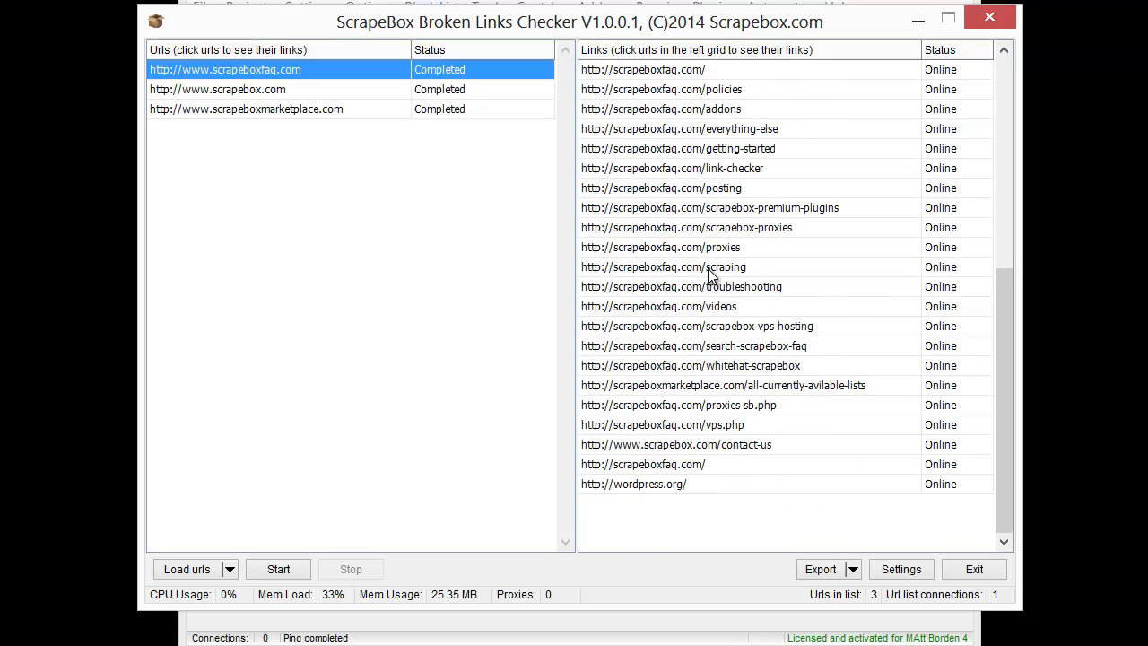
right_click(660, 488)
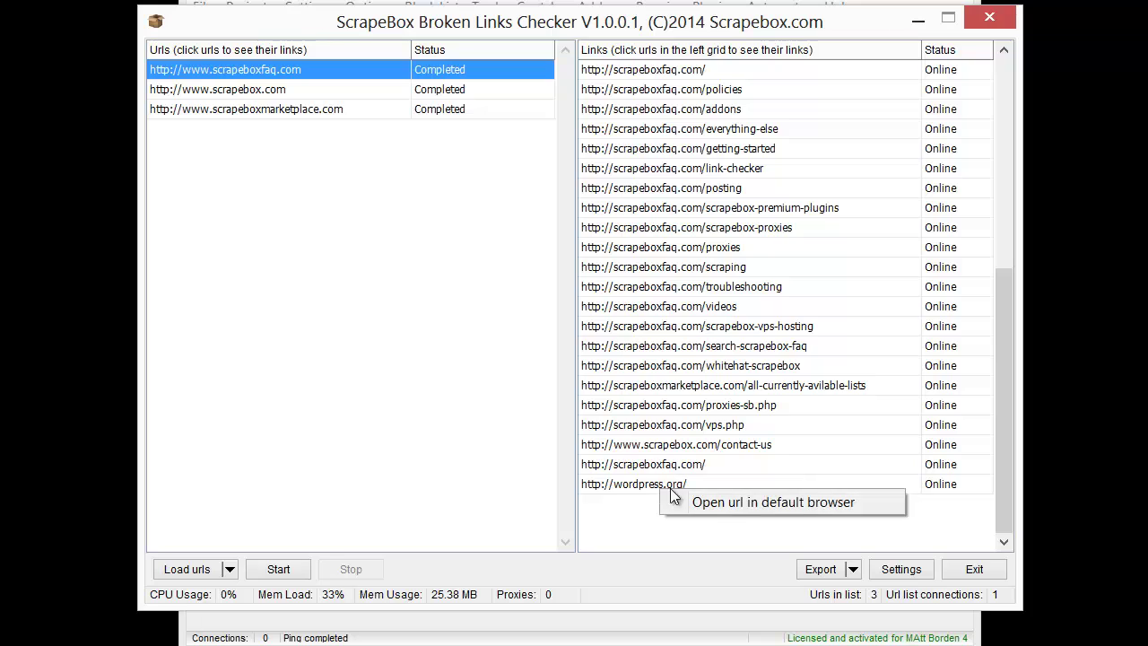
left_click(721, 503)
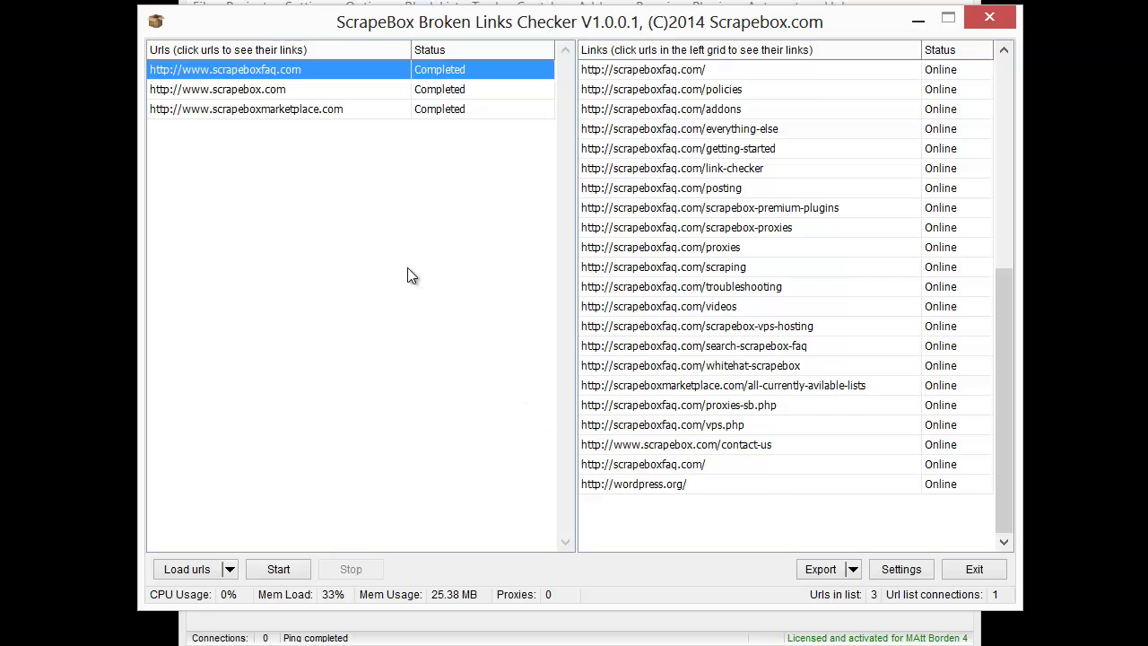
Review the scrapebox.com and scrapeboxmarketplace.com links, spotting the Dead lost-password link.
left_click(296, 92)
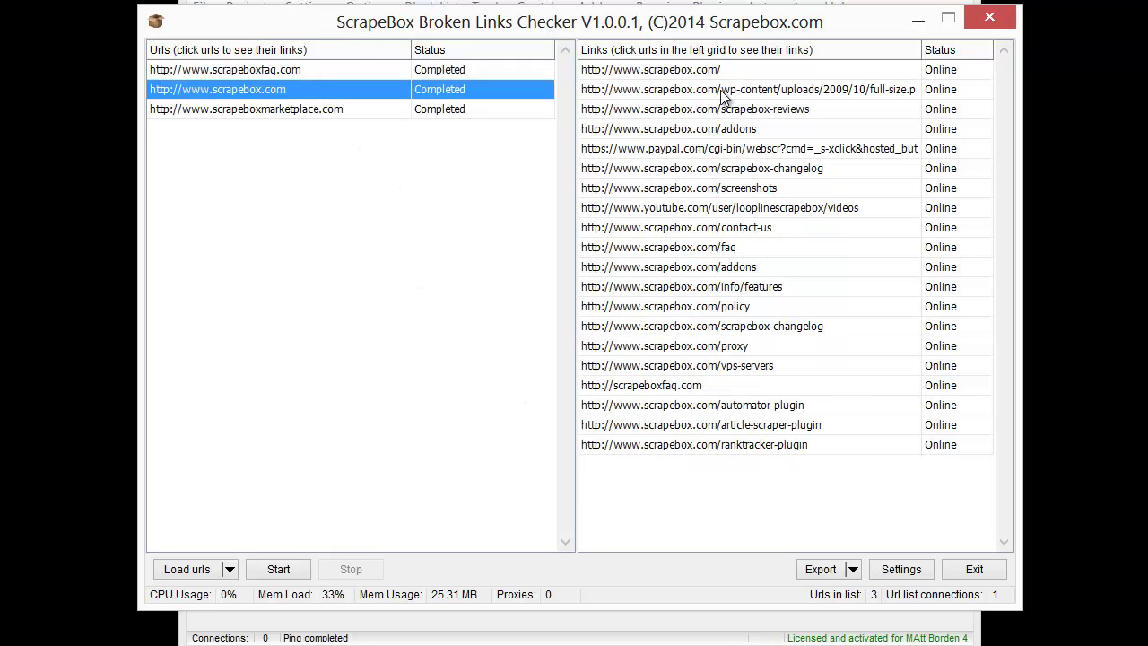
left_click(442, 112)
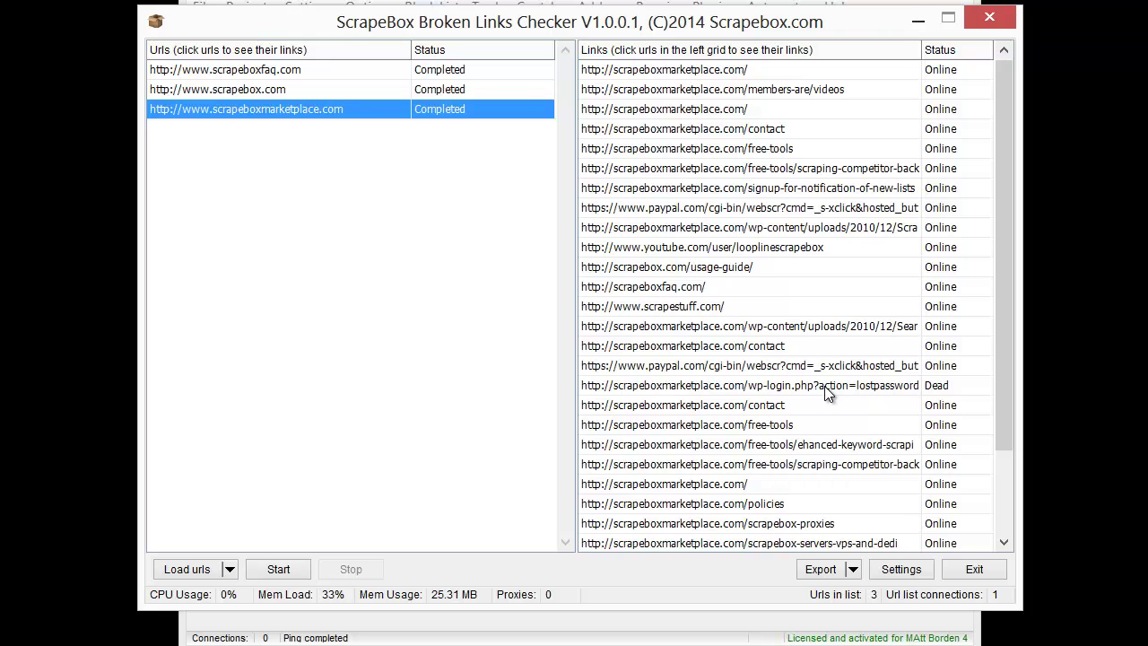
scroll(824, 393, "down", 2)
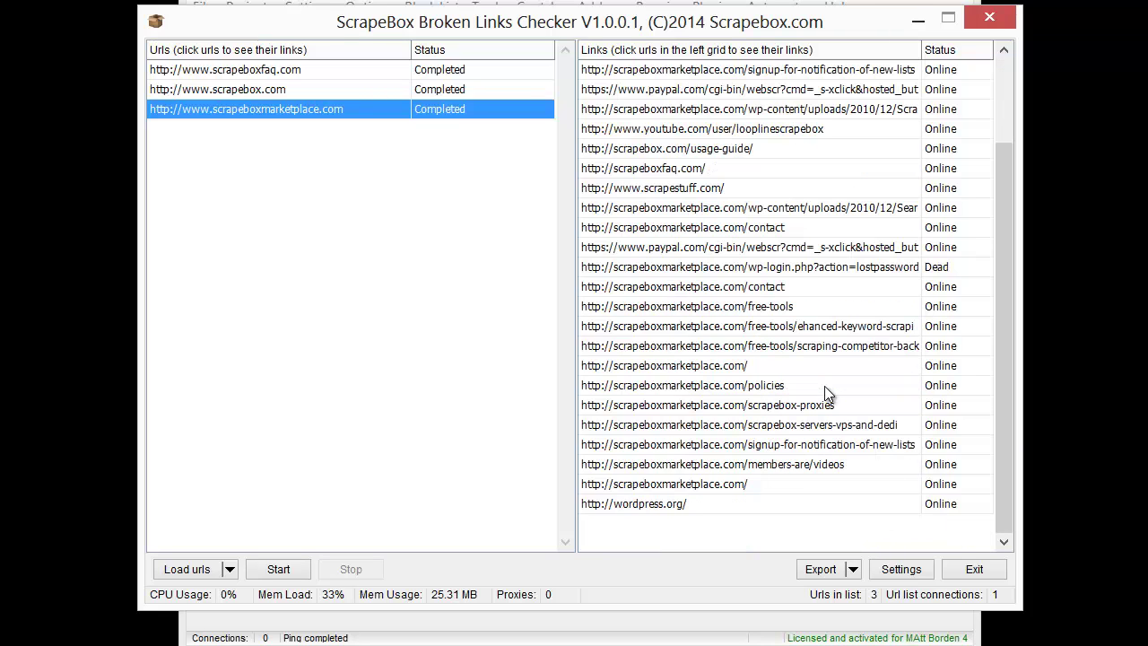
Append ,406 to the online status codes (200,301,302,303) and confirm the settings.
left_click(901, 569)
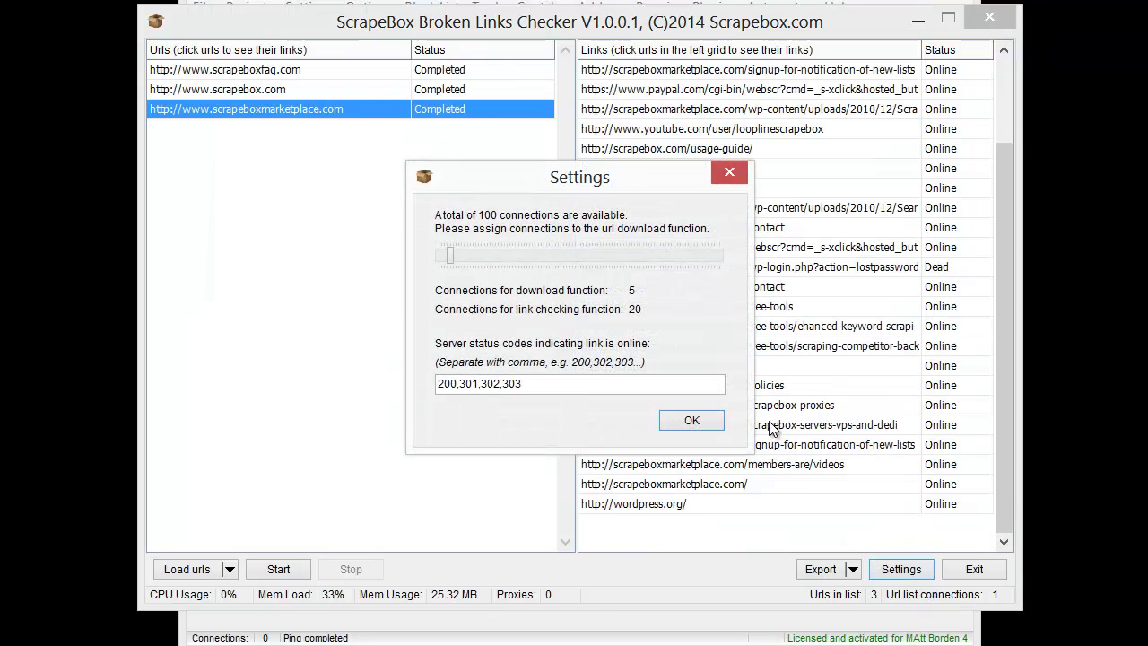
left_click(600, 388)
type(",406")
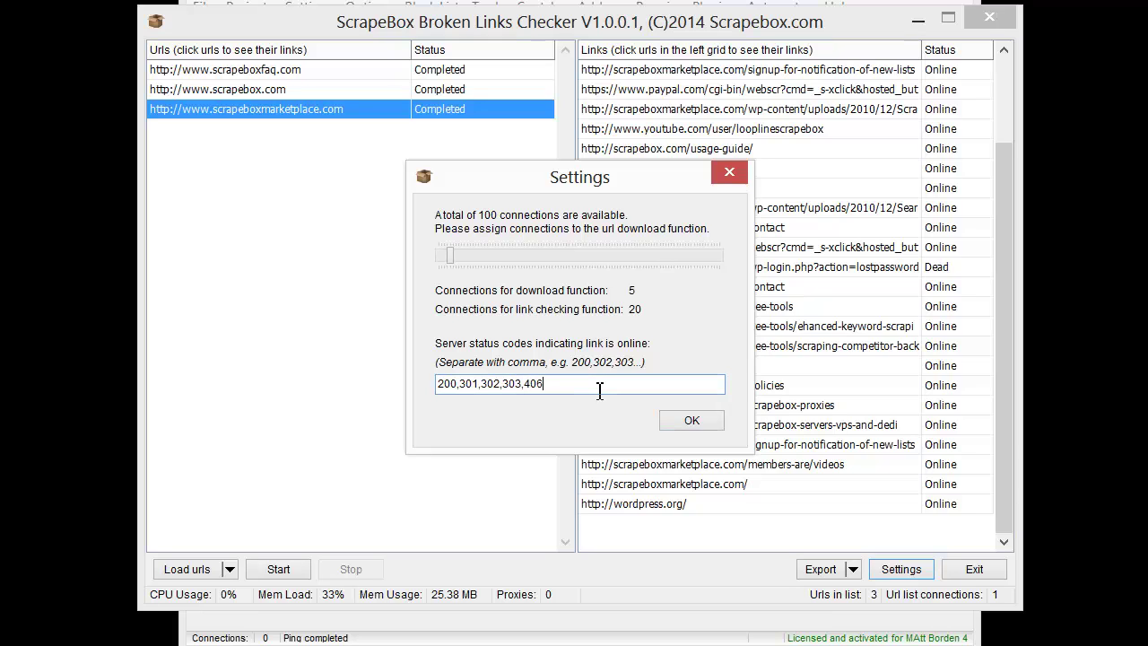
left_click(691, 423)
left_click(690, 423)
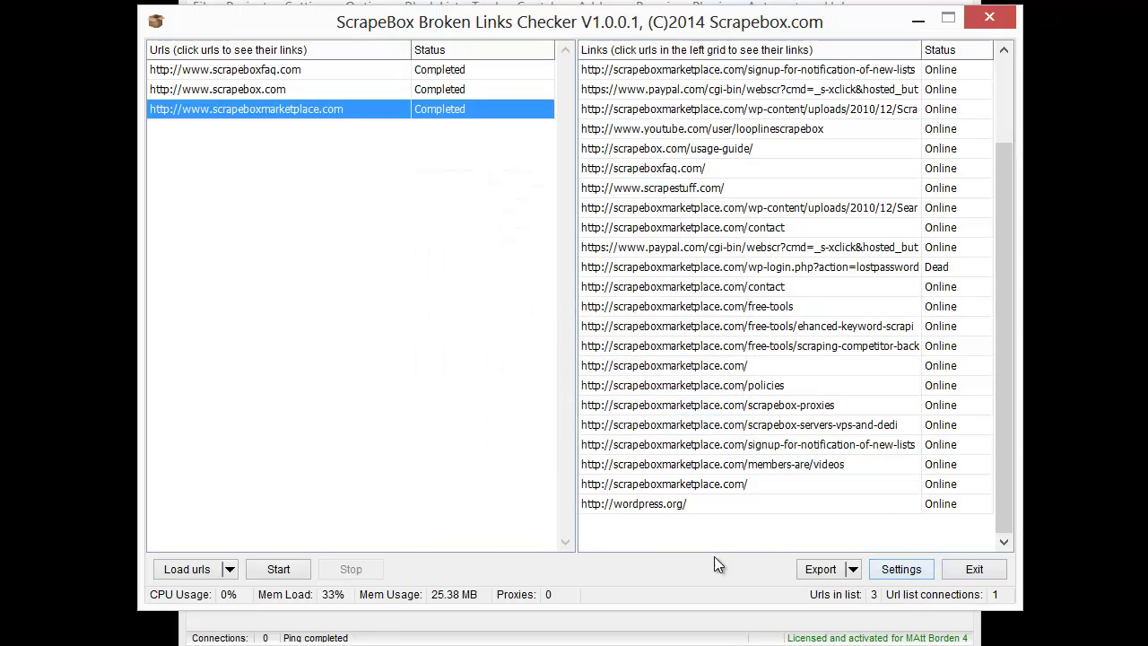
Rerun the check and verify every scrapeboxmarketplace.com link now reads Online.
left_click(271, 571)
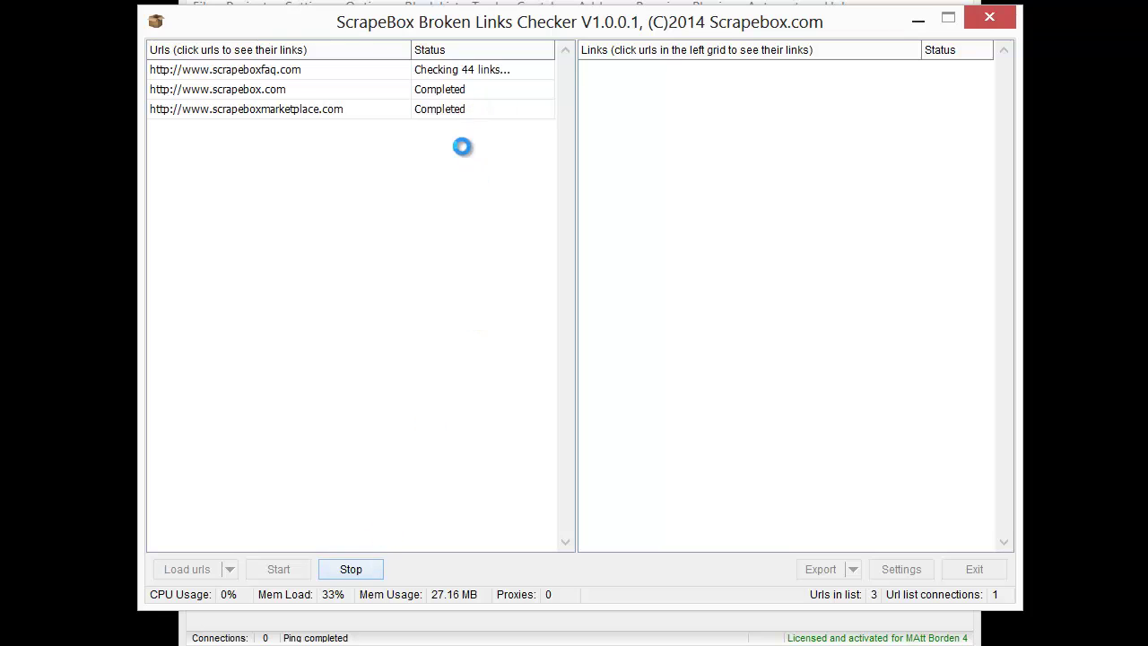
left_click(422, 108)
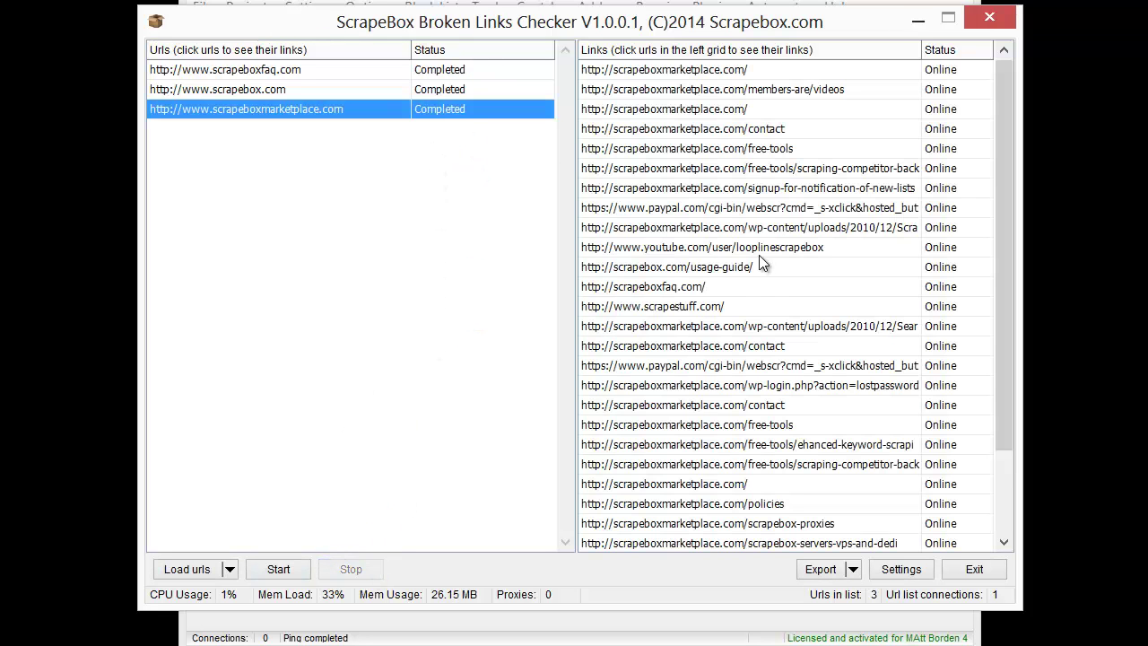
scroll(761, 266, "down", 1)
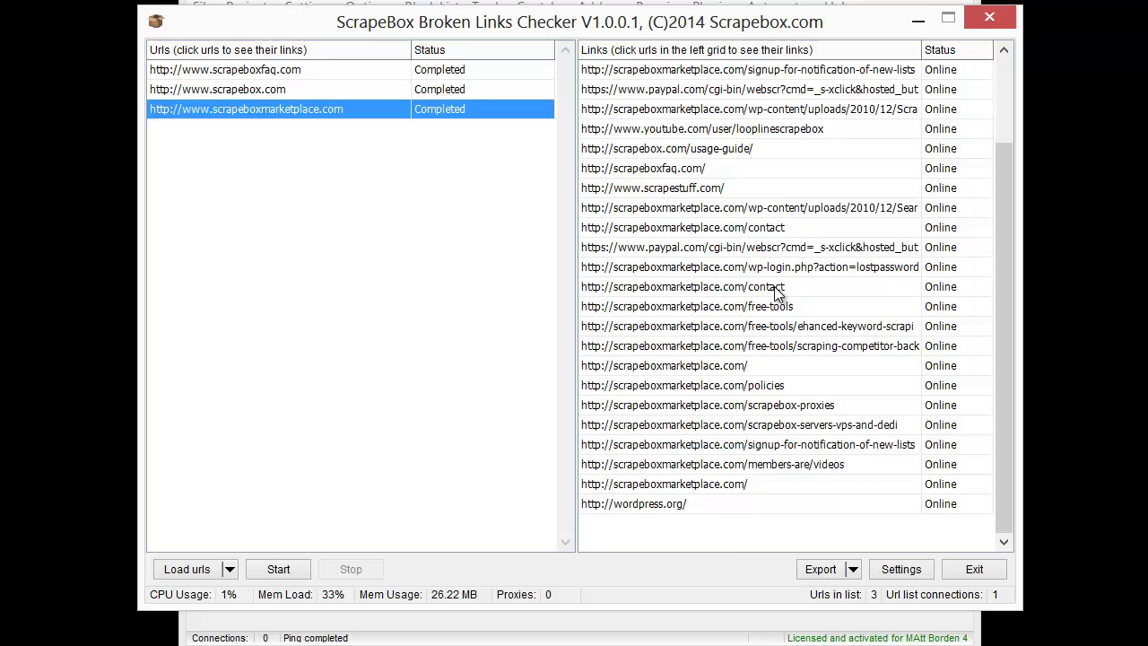
scroll(777, 300, "up", 2)
left_click(860, 565)
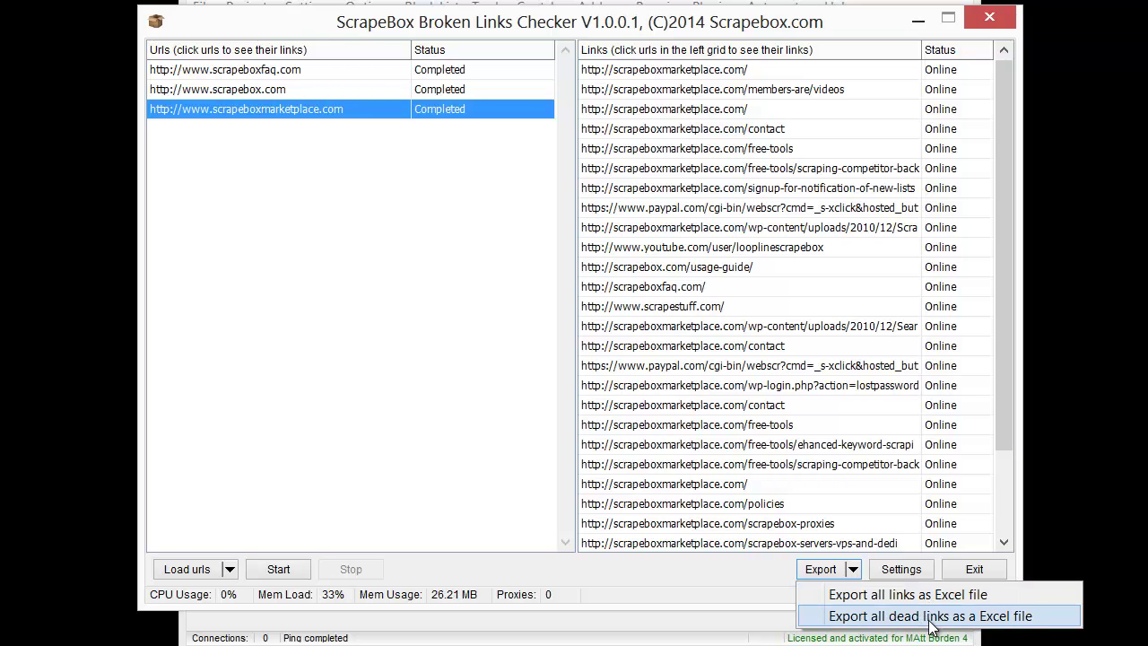
Dismiss the Export dropdown menu without choosing any export option.
left_click(854, 334)
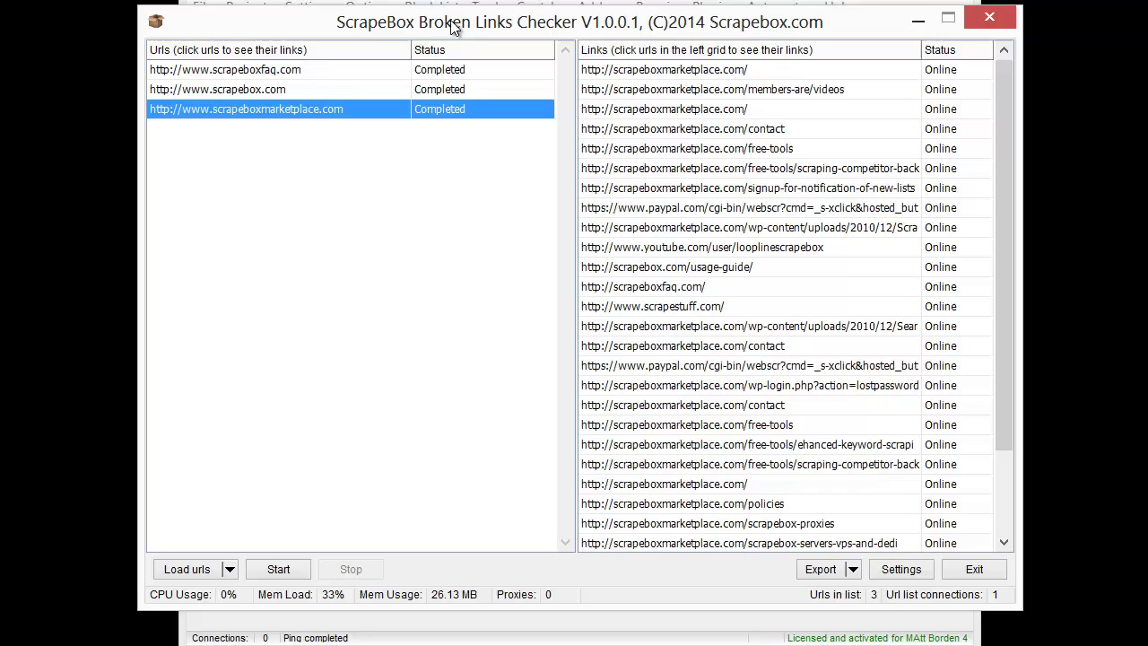
Move the checker window aside and enter site: as the harvester footprint.
left_click_drag(538, 22, 551, 199)
left_click(326, 143)
left_click(272, 50)
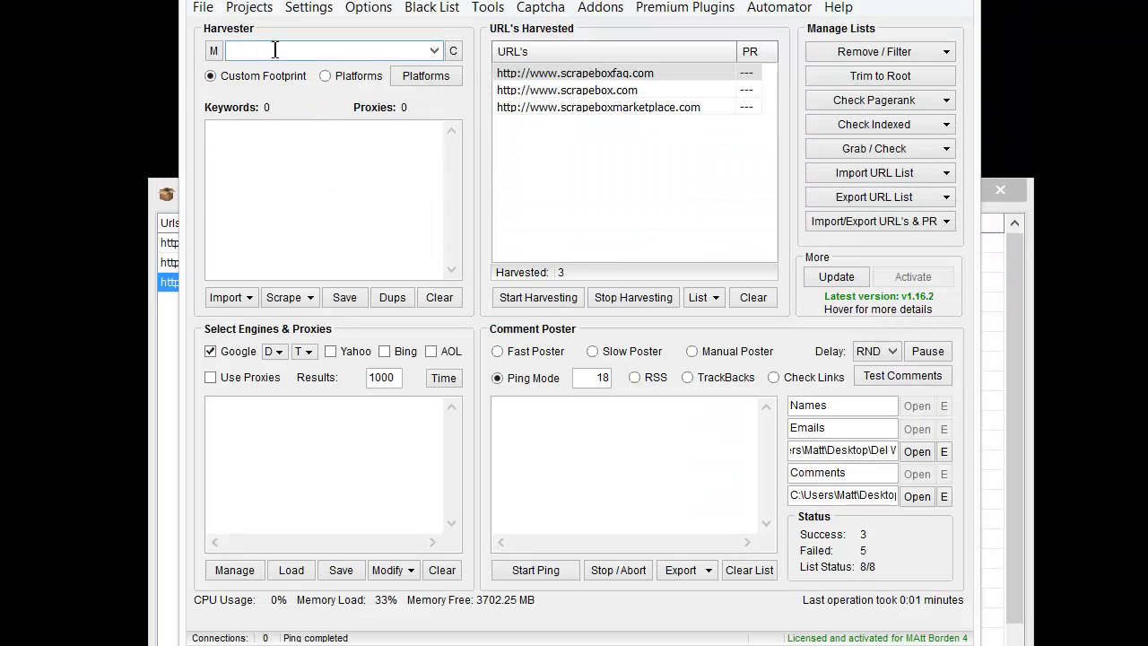
type("site:")
left_click(236, 170)
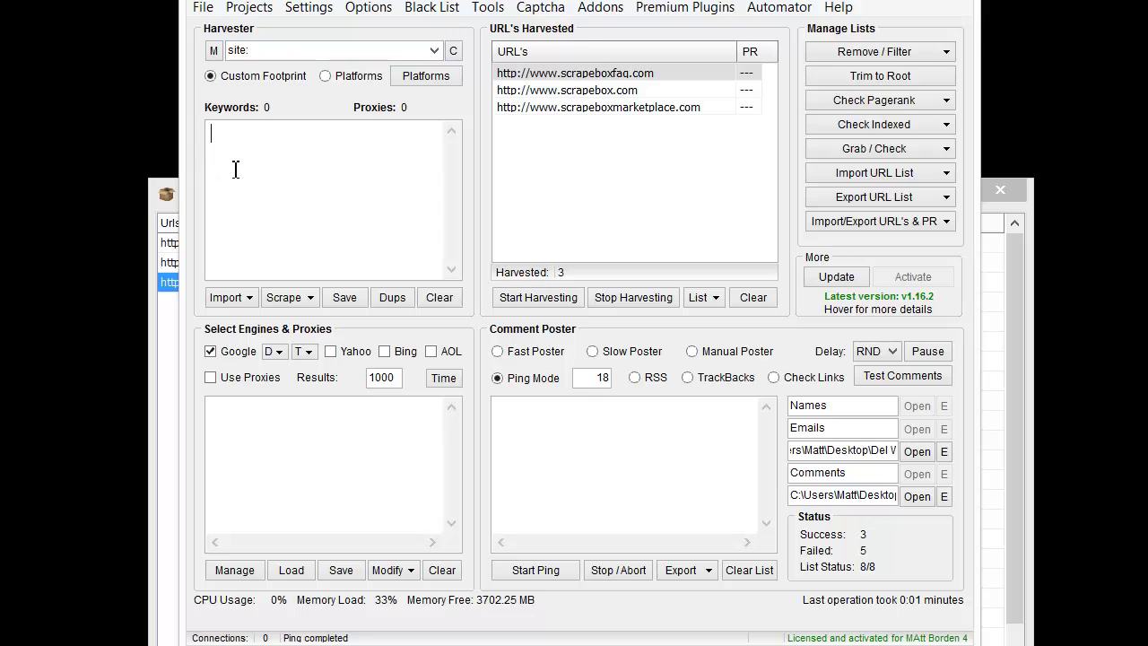
type("http://")
left_click(354, 645)
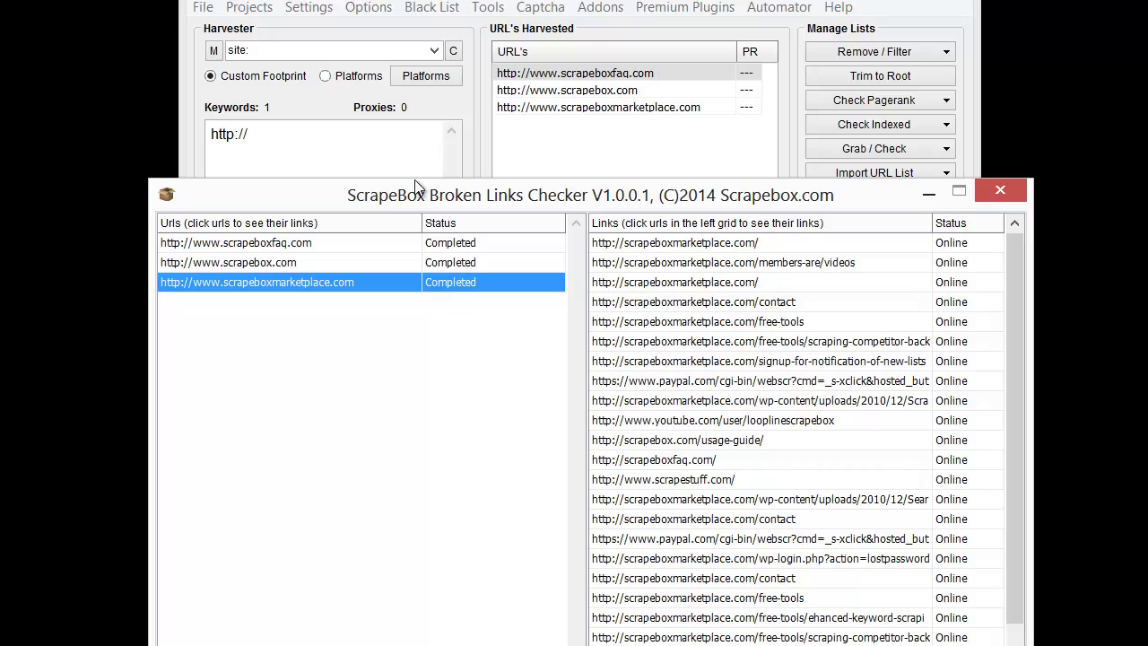
Drag the Broken Links Checker window back up to the top of the screen.
left_click_drag(413, 185, 400, 22)
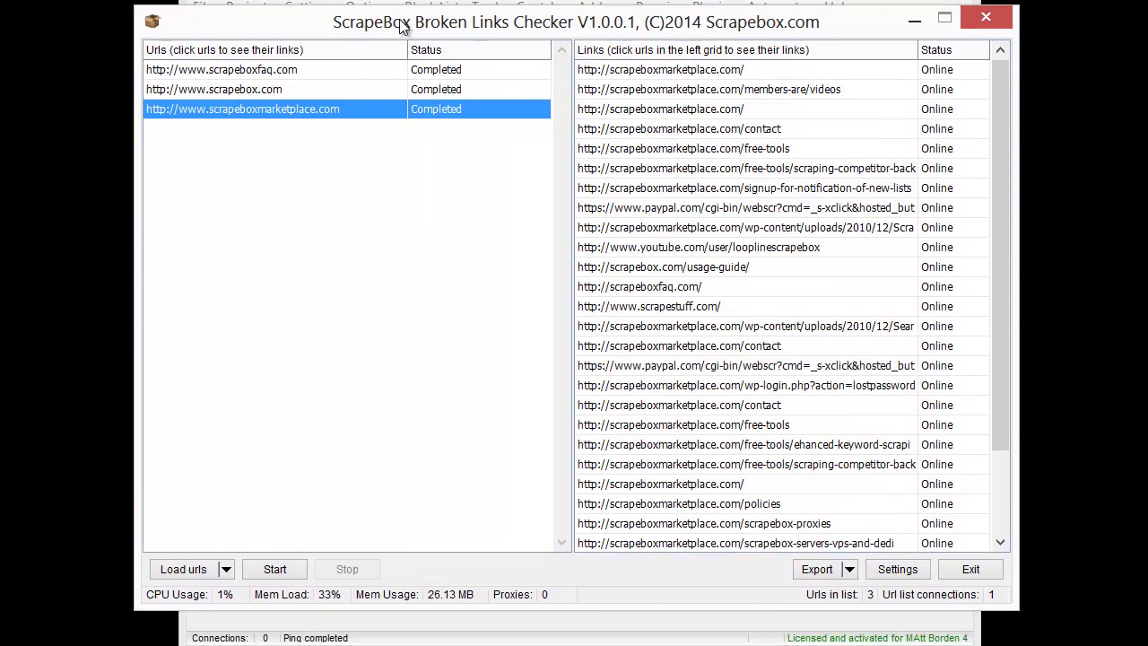